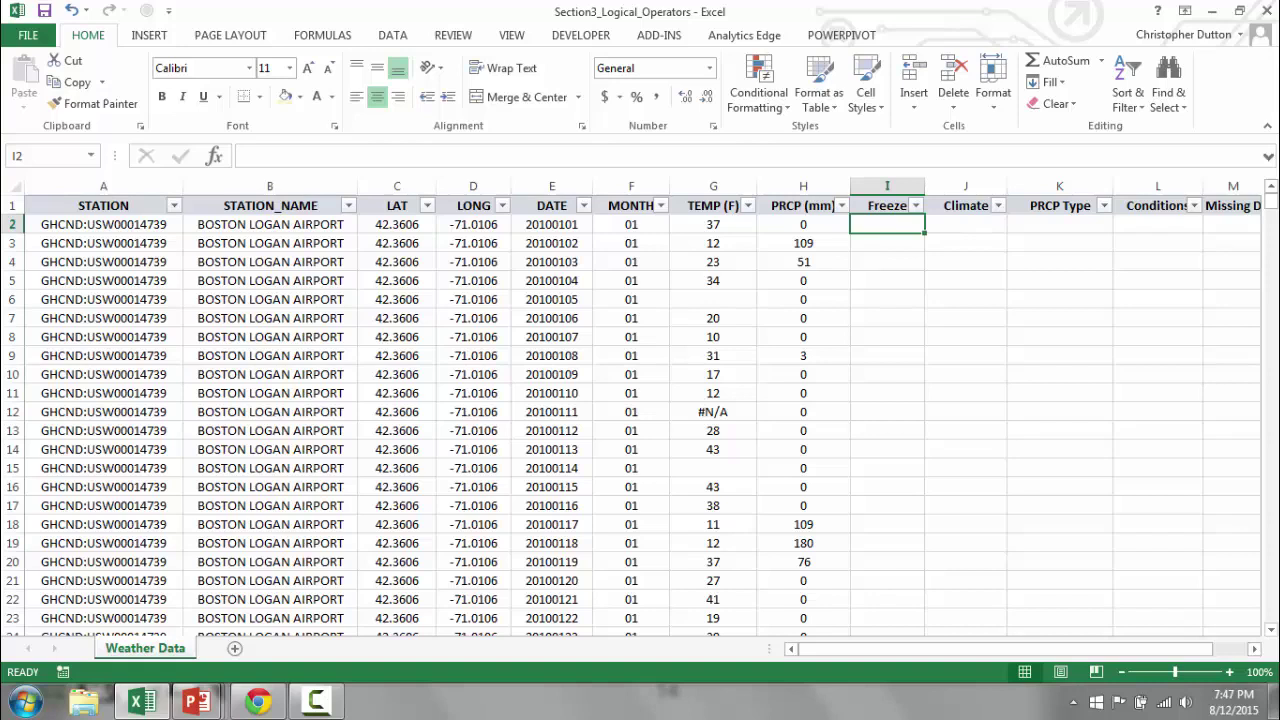
- Review row 2's LAT, LONG, MONTH, temperature and PRCP values
key(Left)
key(Left)
key(Home)
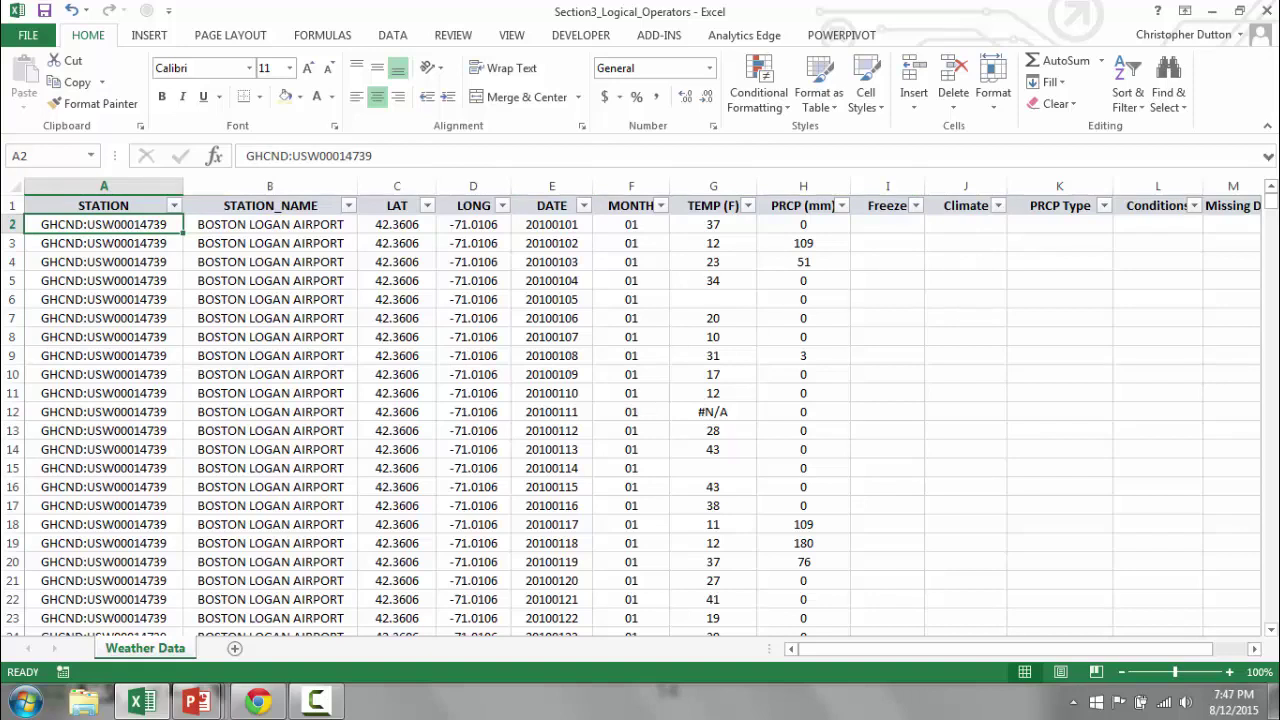
key(Right)
key(Right)
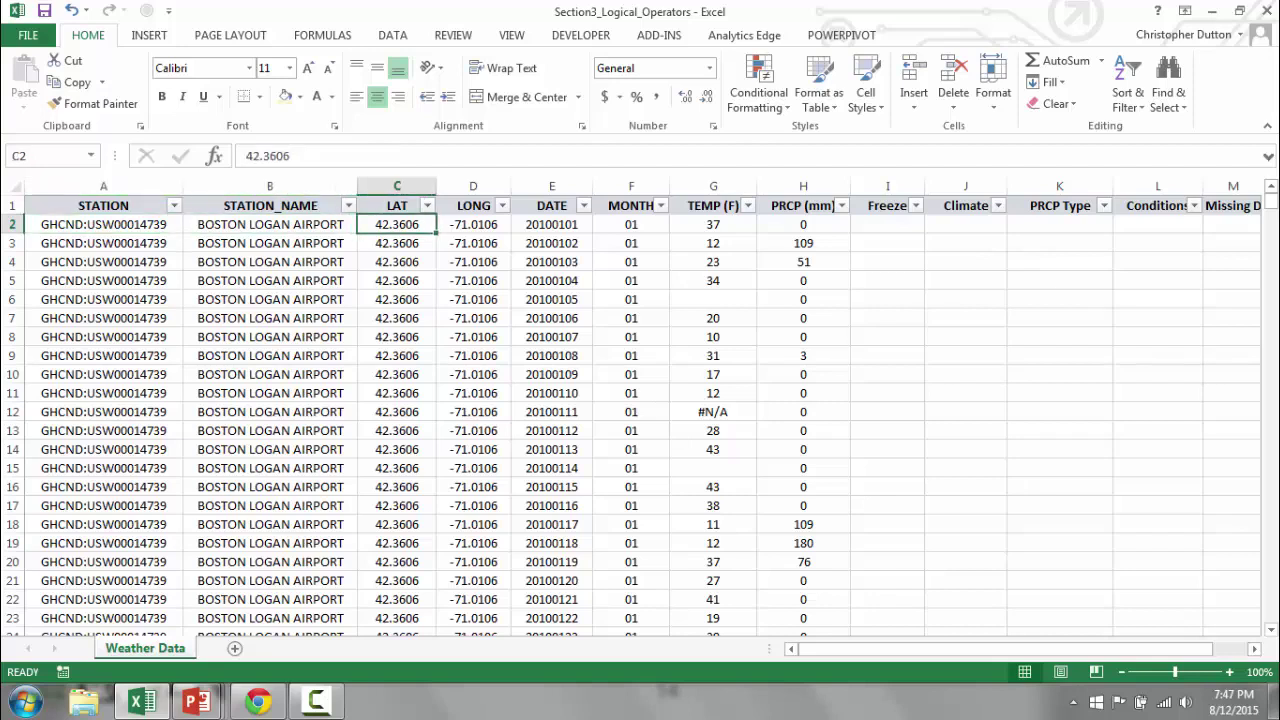
key(Right)
key(Right)
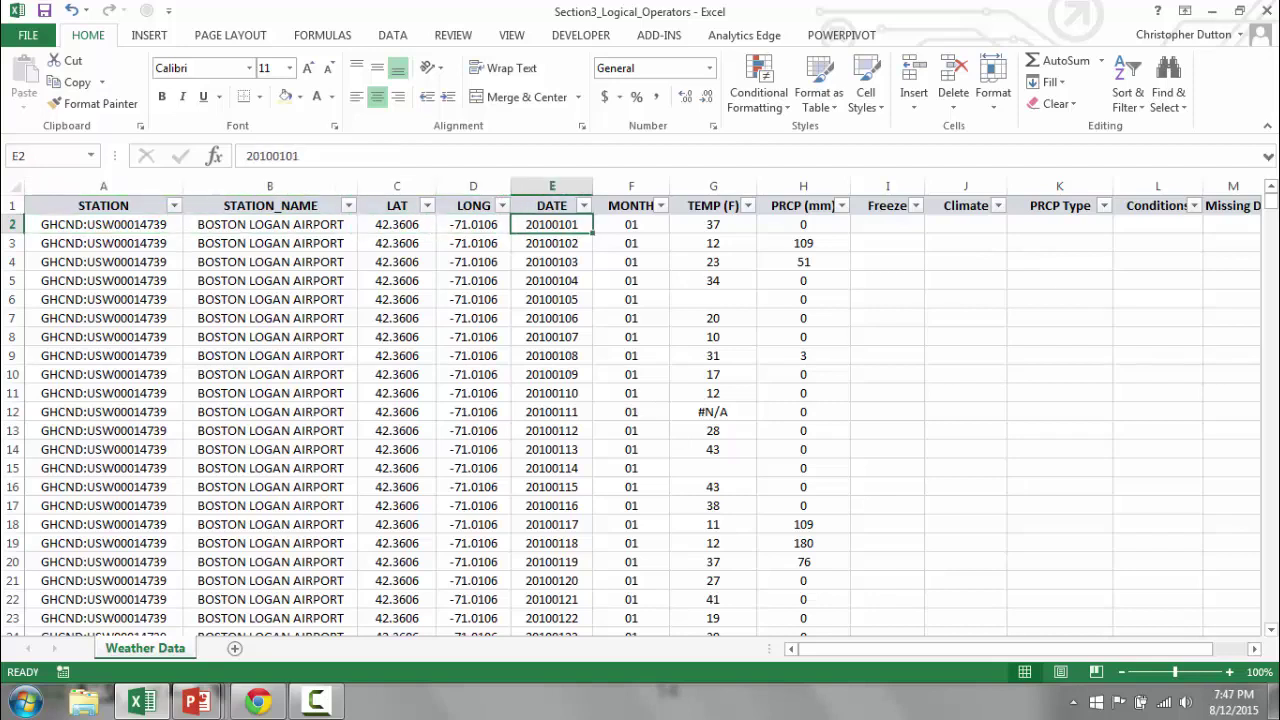
key(Right)
key(Right)
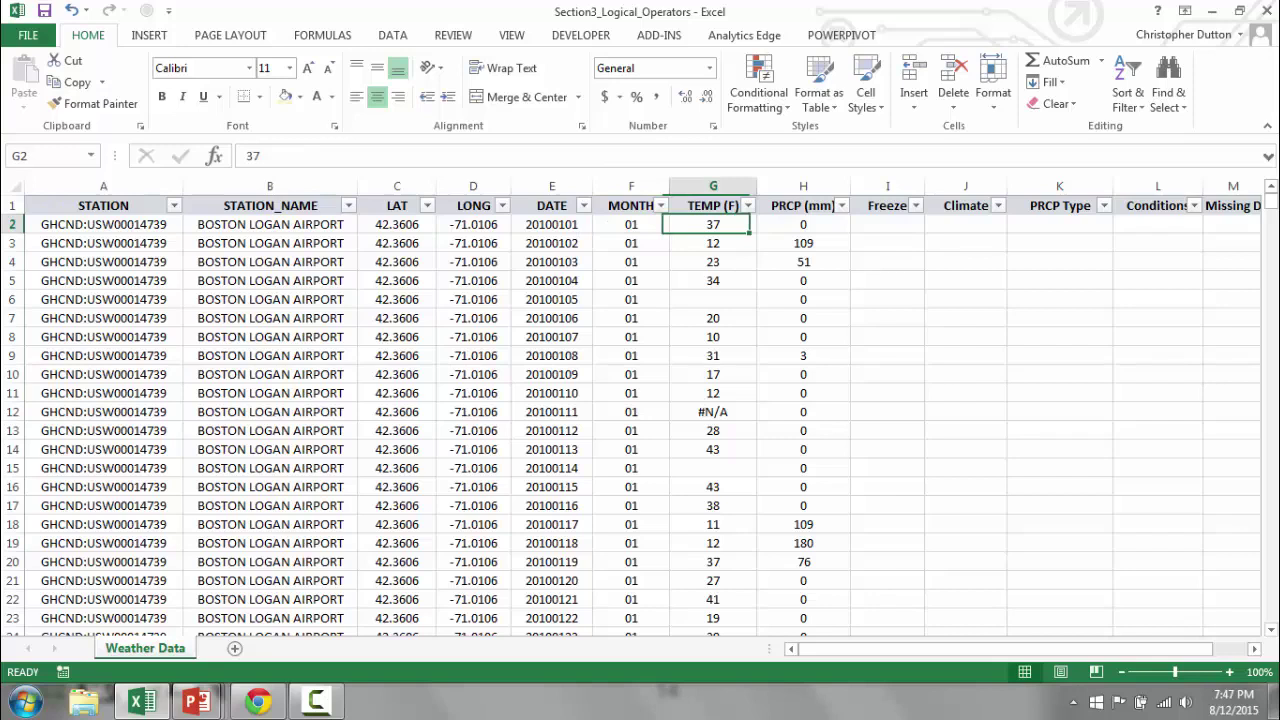
key(Right)
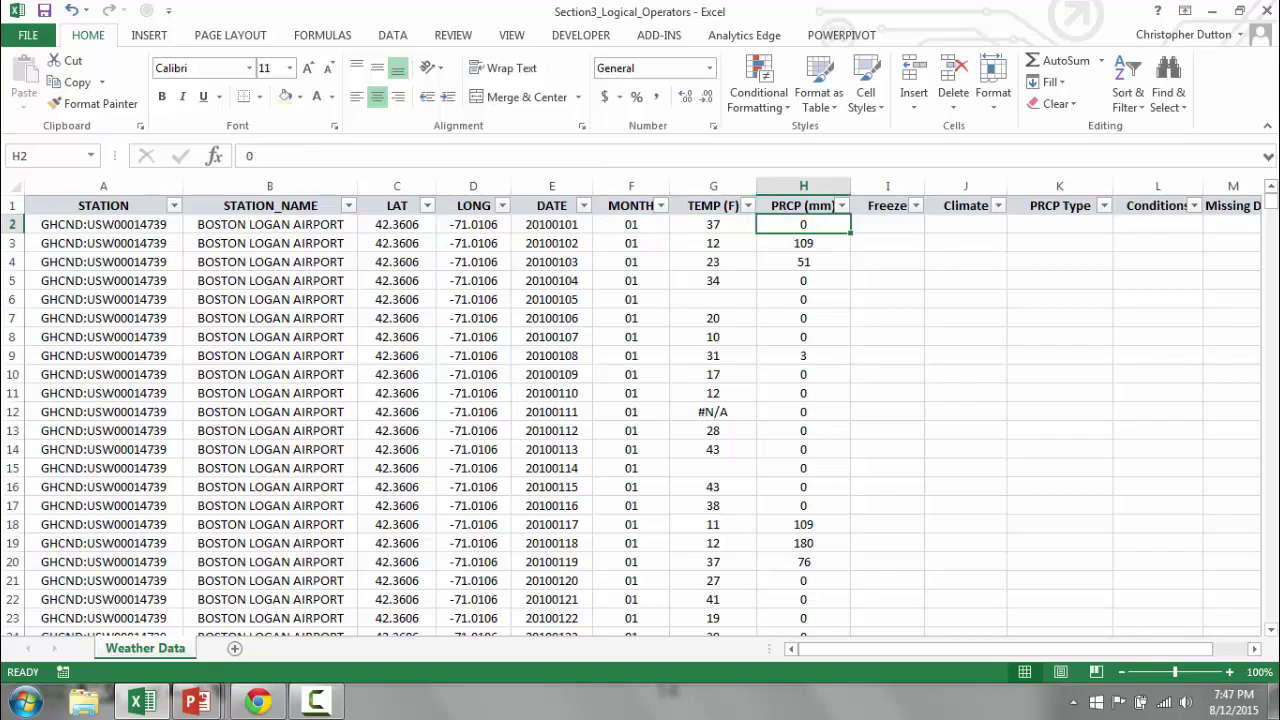
key(Left)
key(Right)
- Look over the PRCP (mm), Freeze, Climate, PRCP Type and Conditions headers
click(803, 205)
click(887, 205)
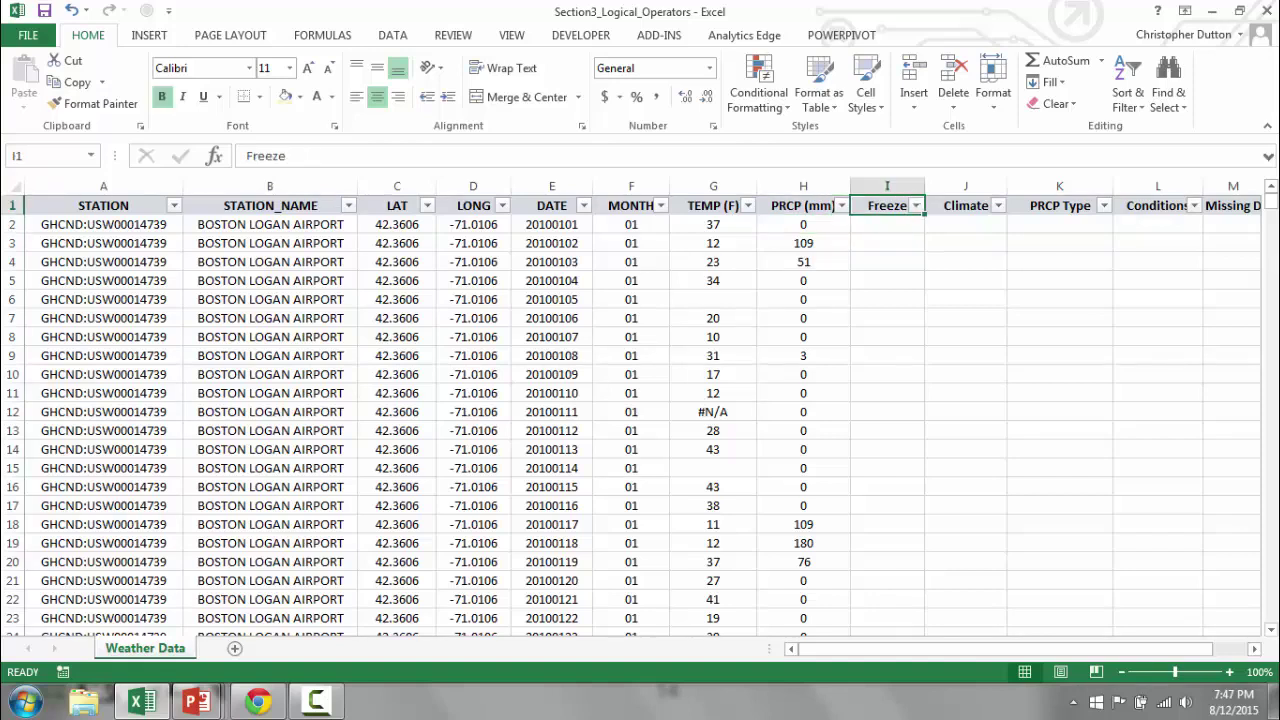
click(965, 205)
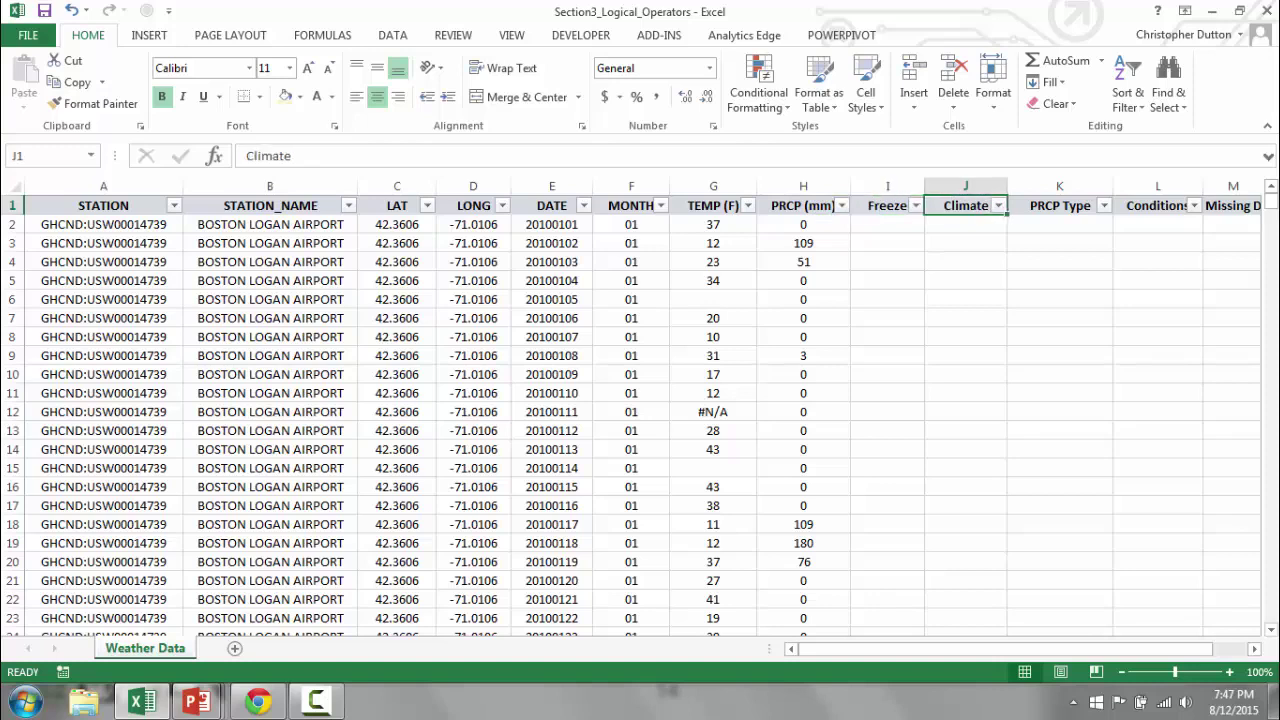
click(1059, 205)
click(1157, 205)
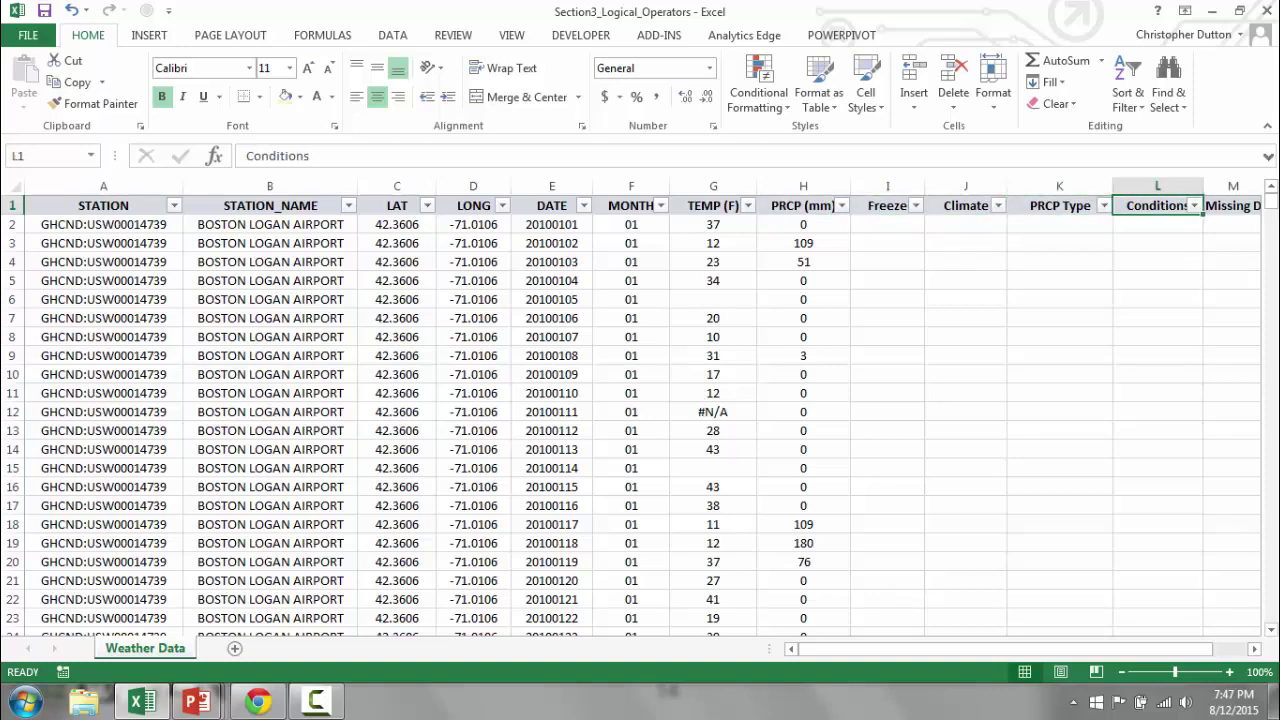
key(Left)
key(Left)
key(Left)
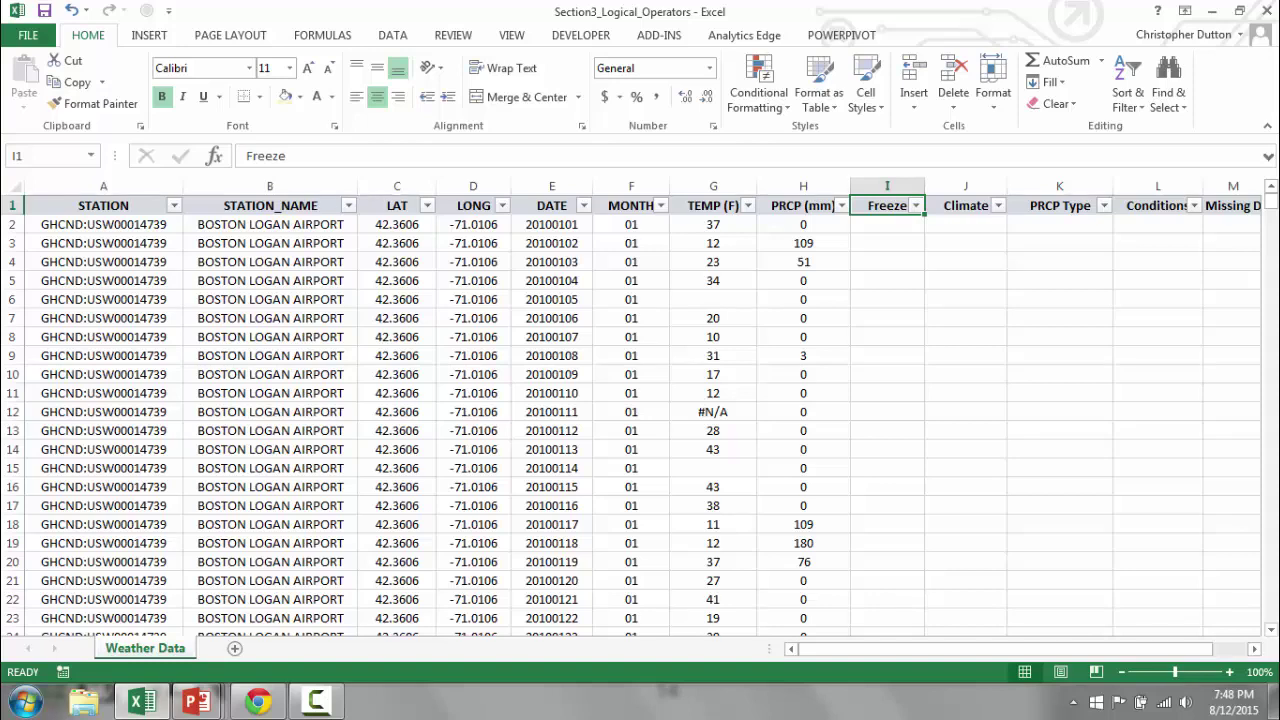
- Enter =IF(G2<32,"Yes","No") in Freeze cell I2
click(887, 224)
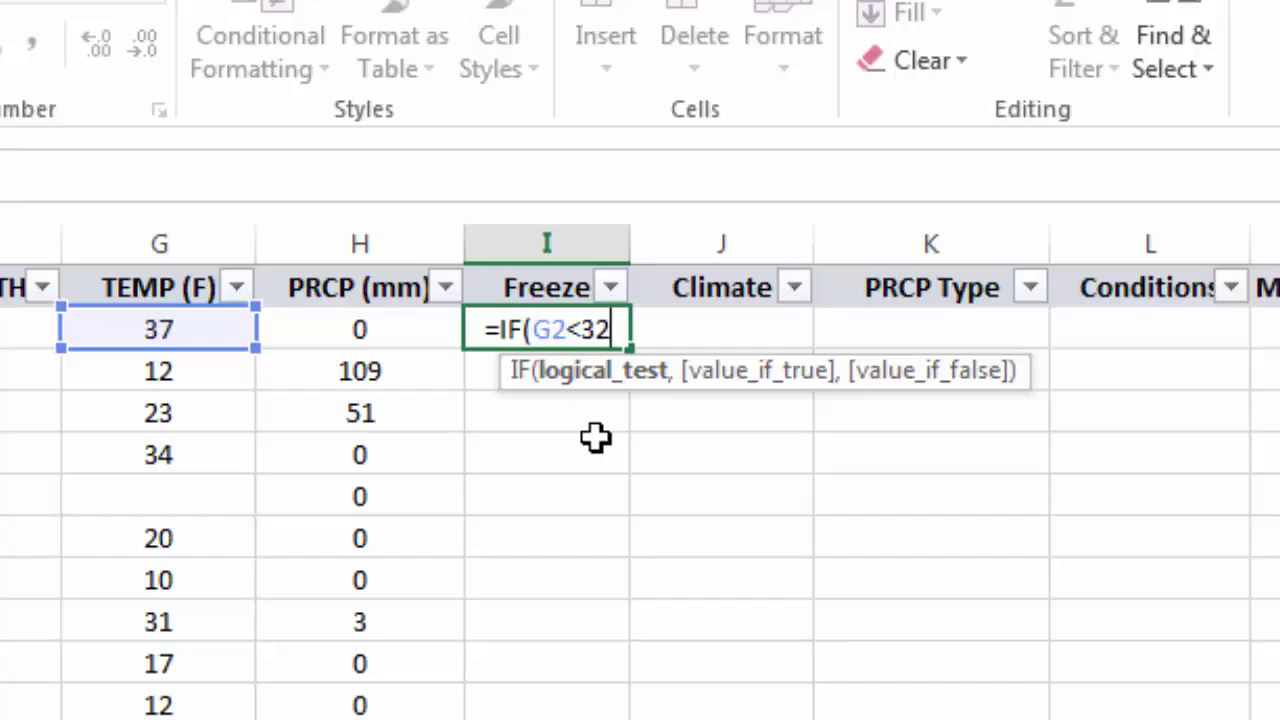
text(,)
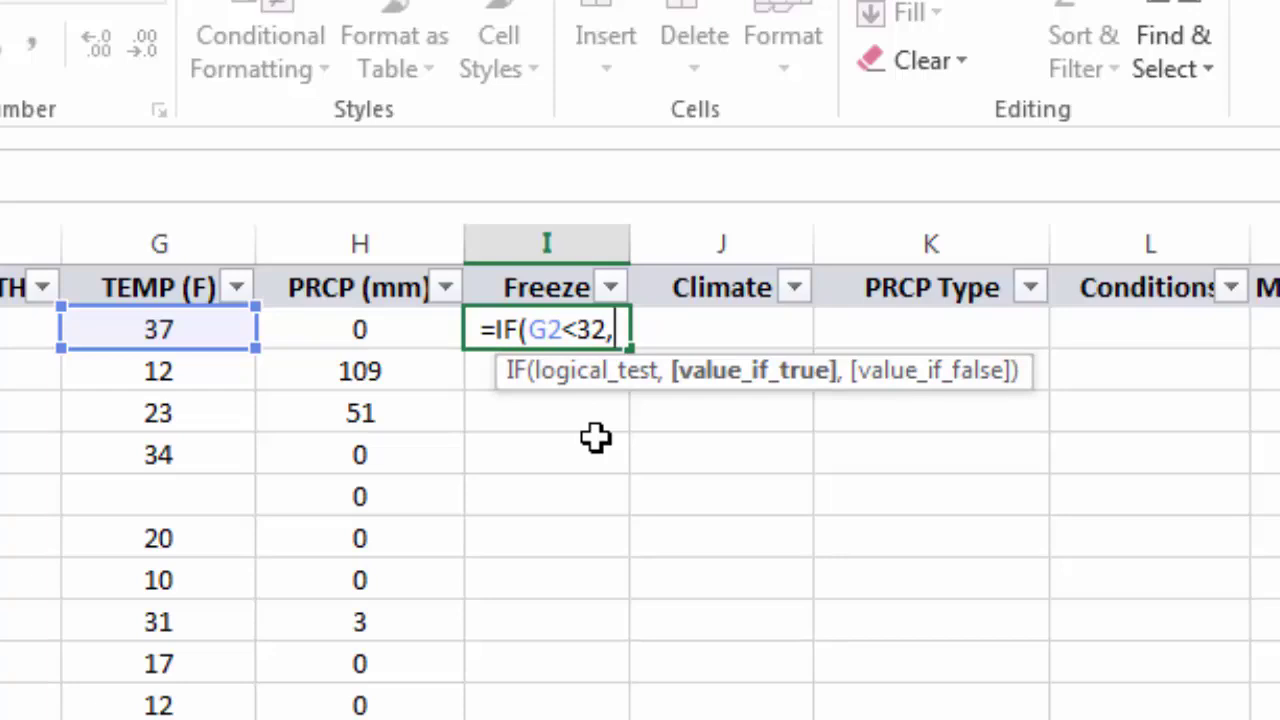
text("Yes)
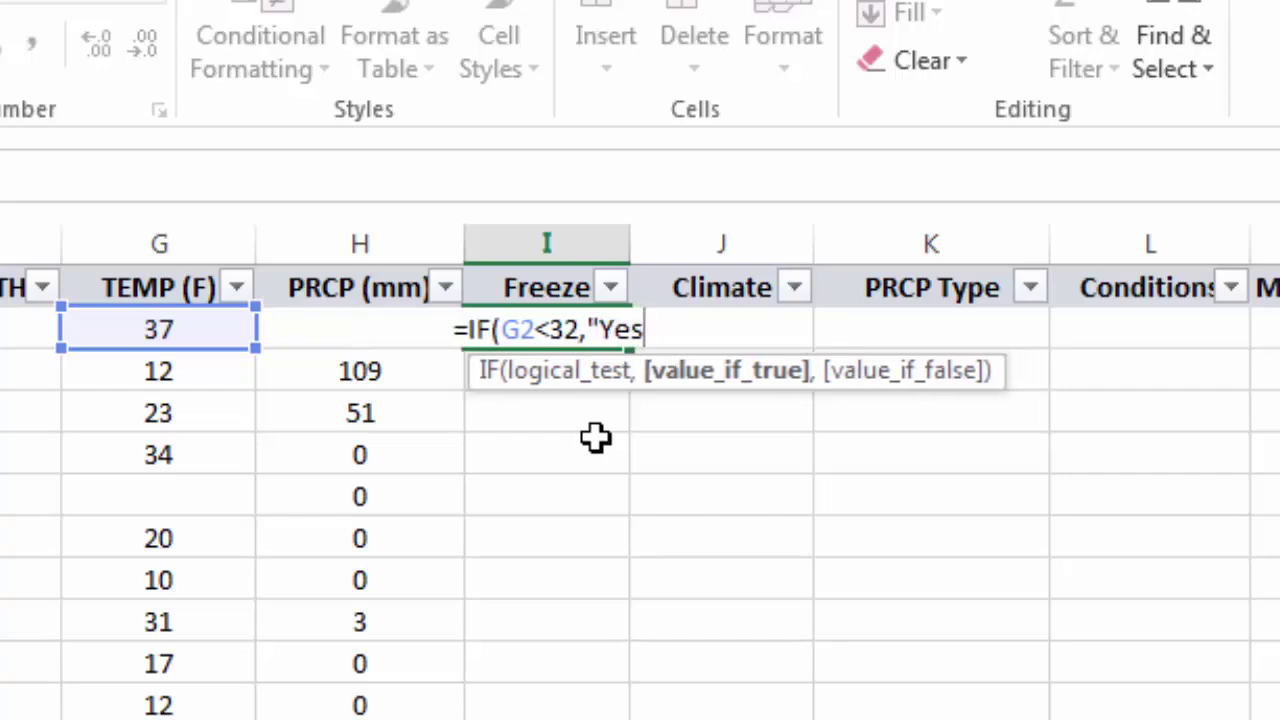
text(",)
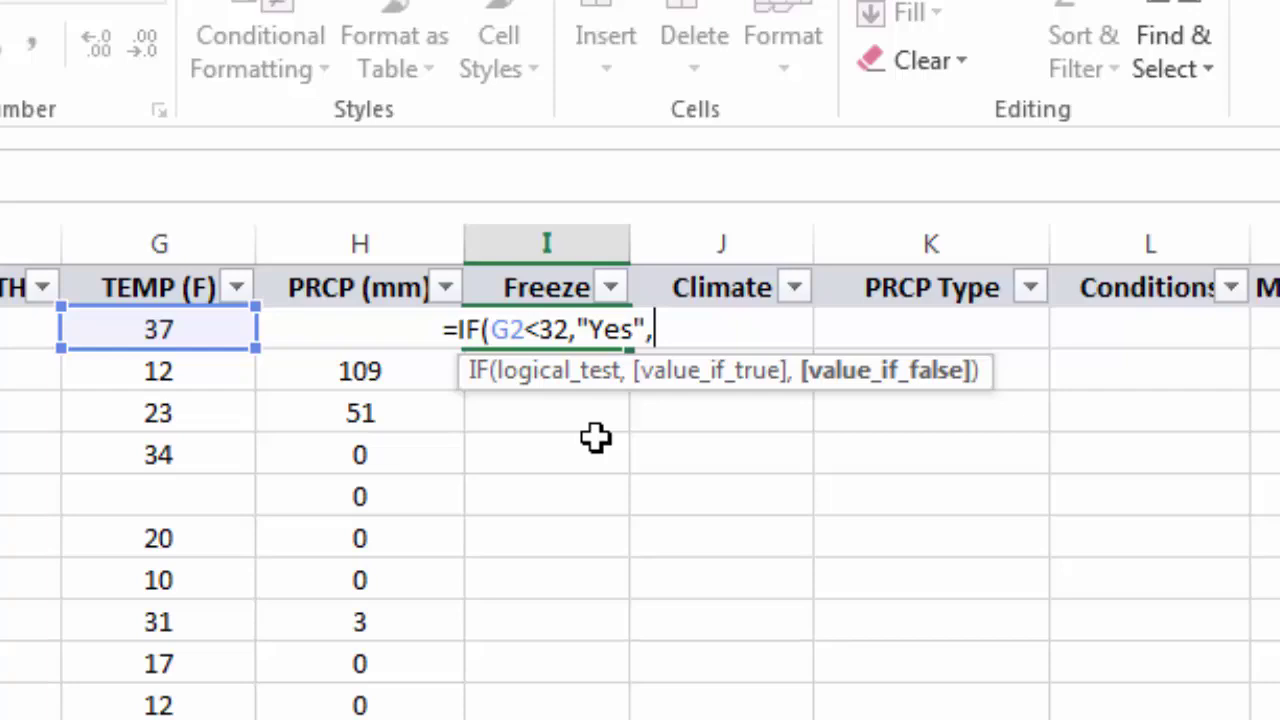
text(")
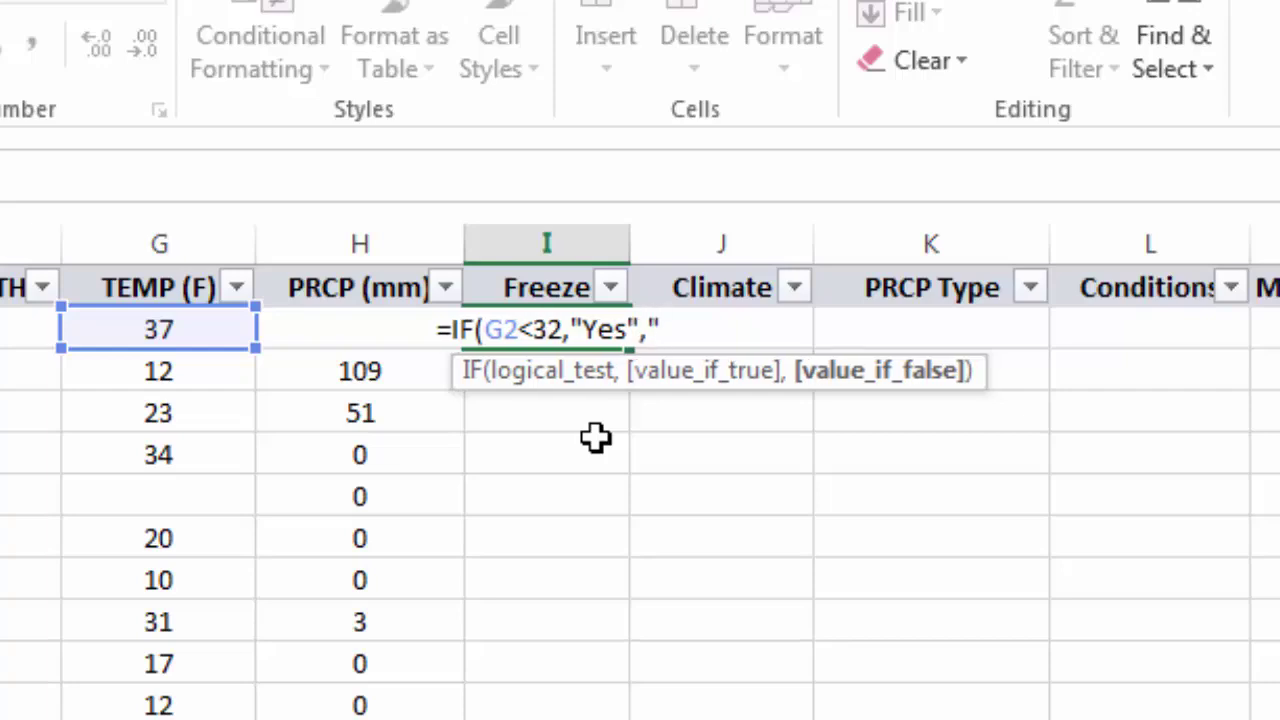
text(No")
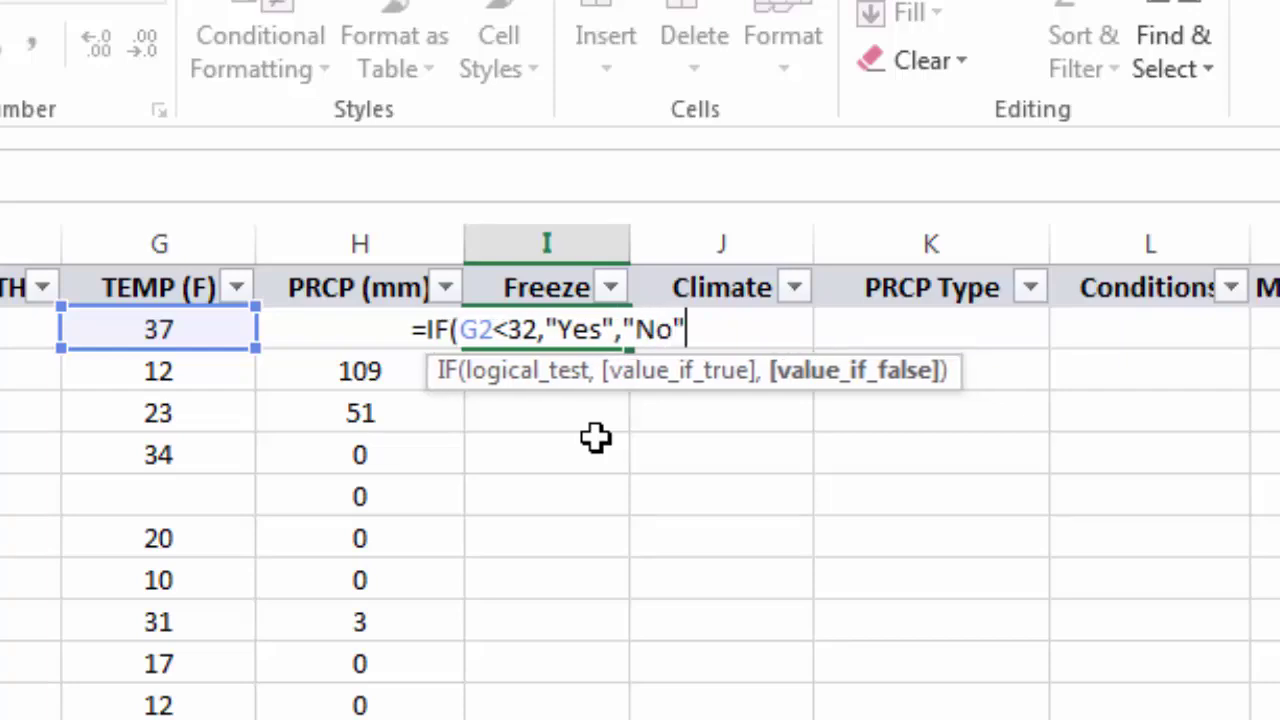
text())
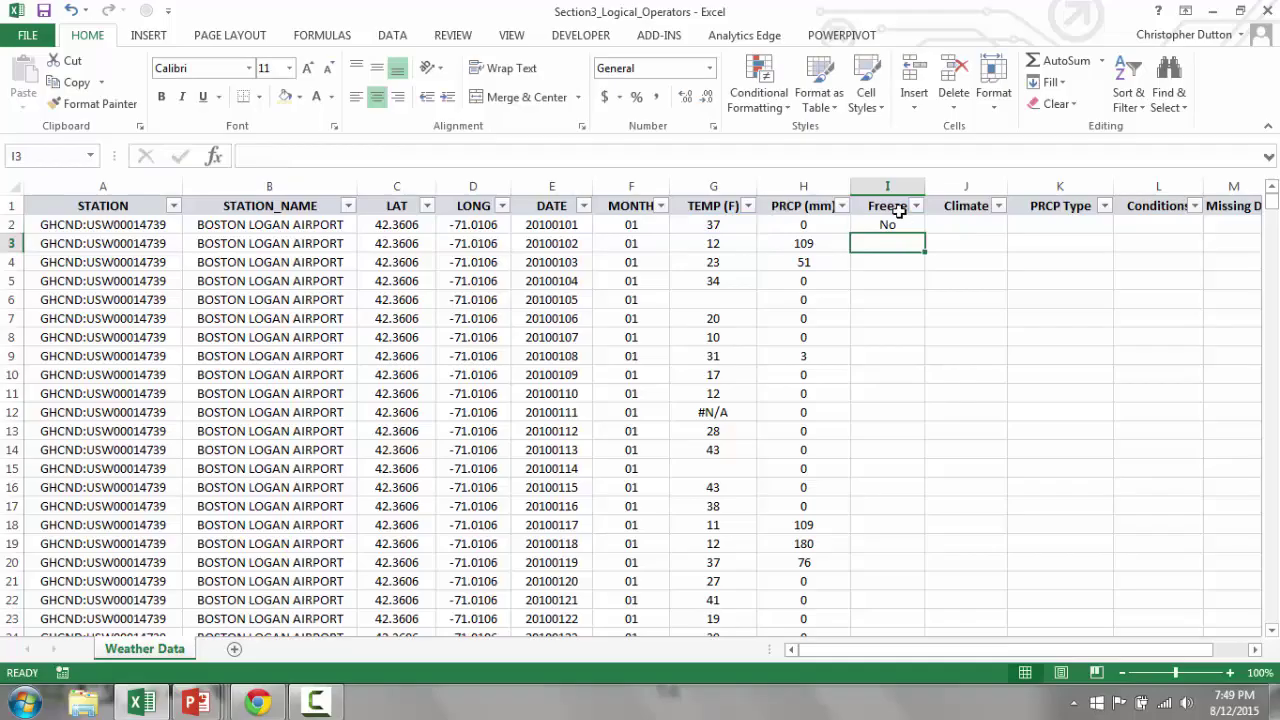
- Fill I2's IF formula down column I to row 1462, checking the next cells and the bottom
click(893, 225)
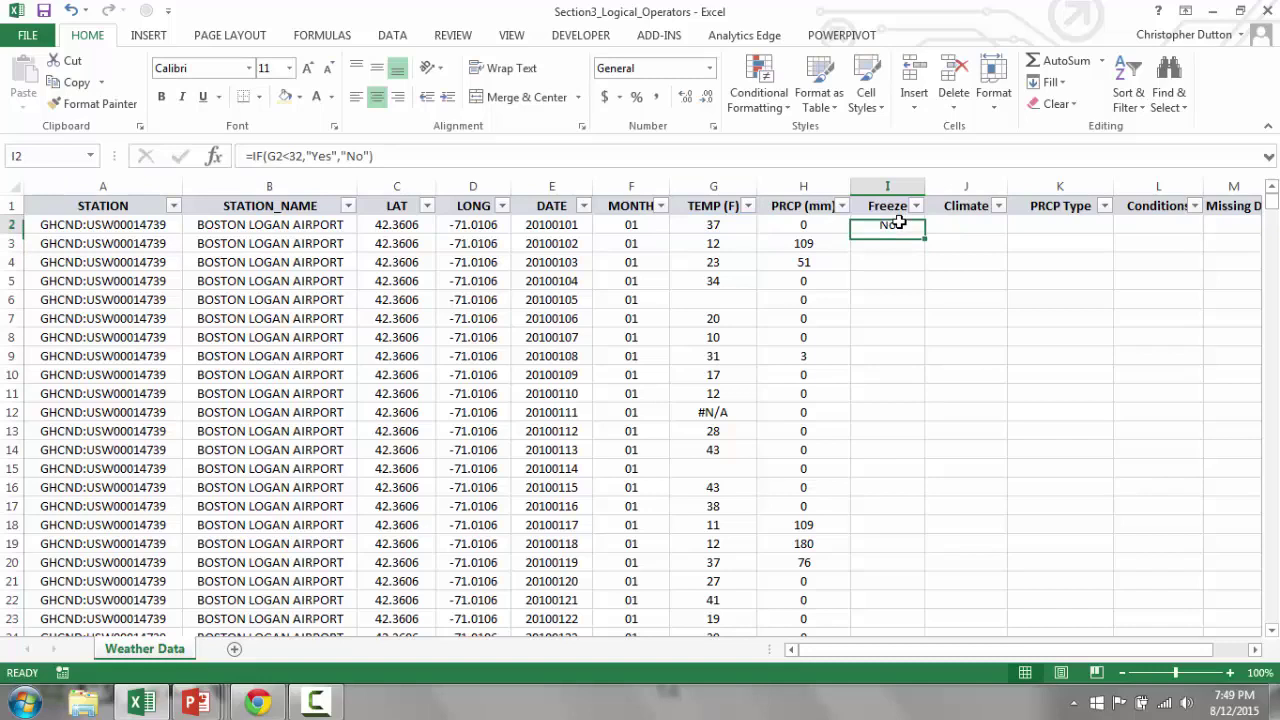
double_click(919, 230)
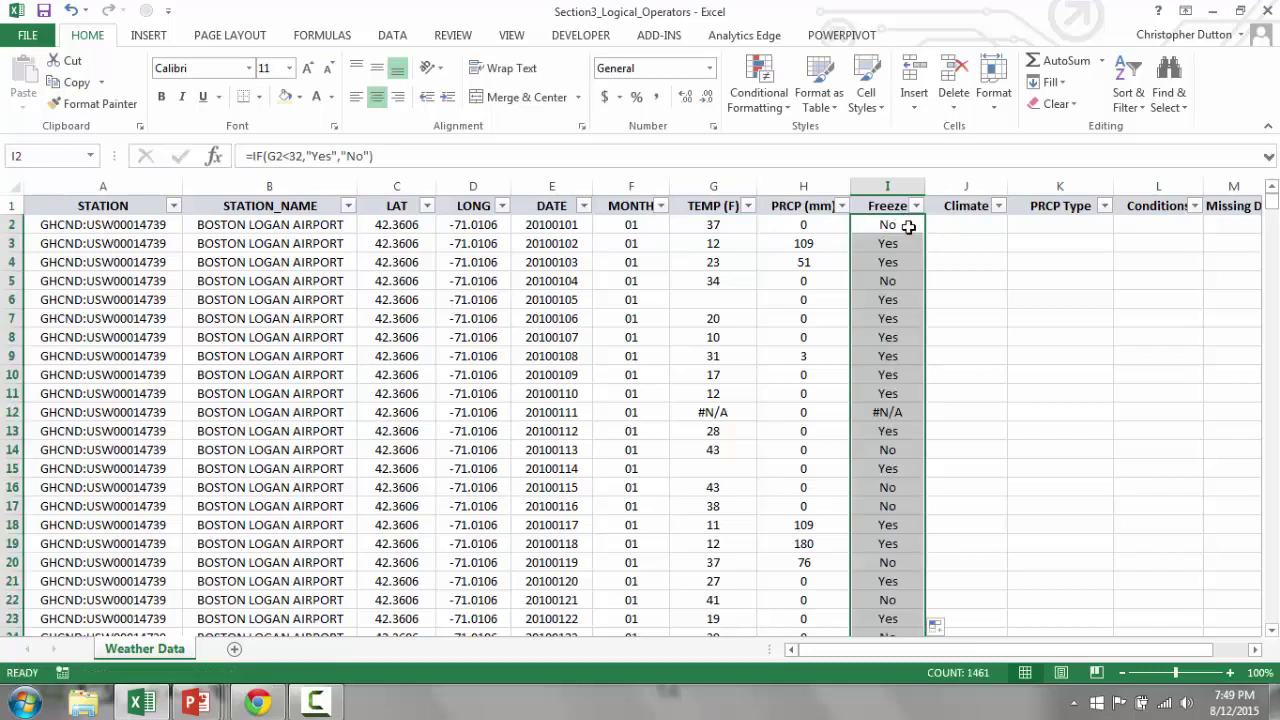
click(899, 227)
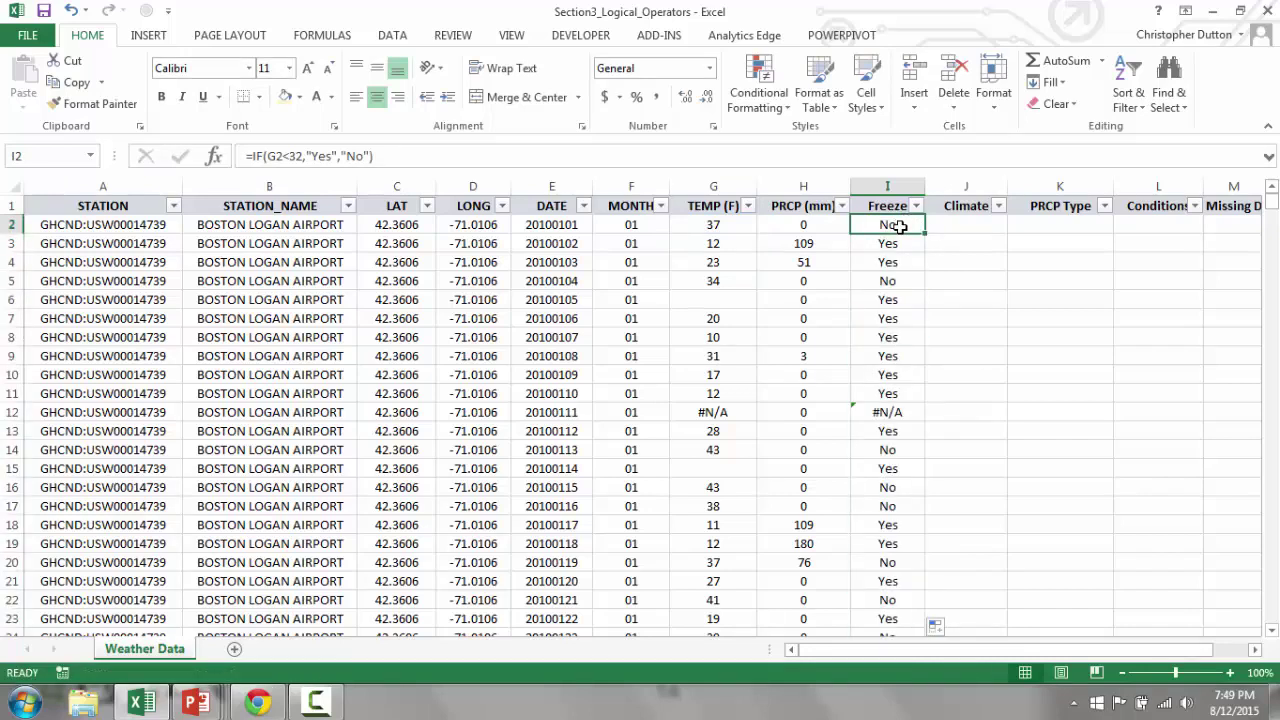
key(Down)
key(Down)
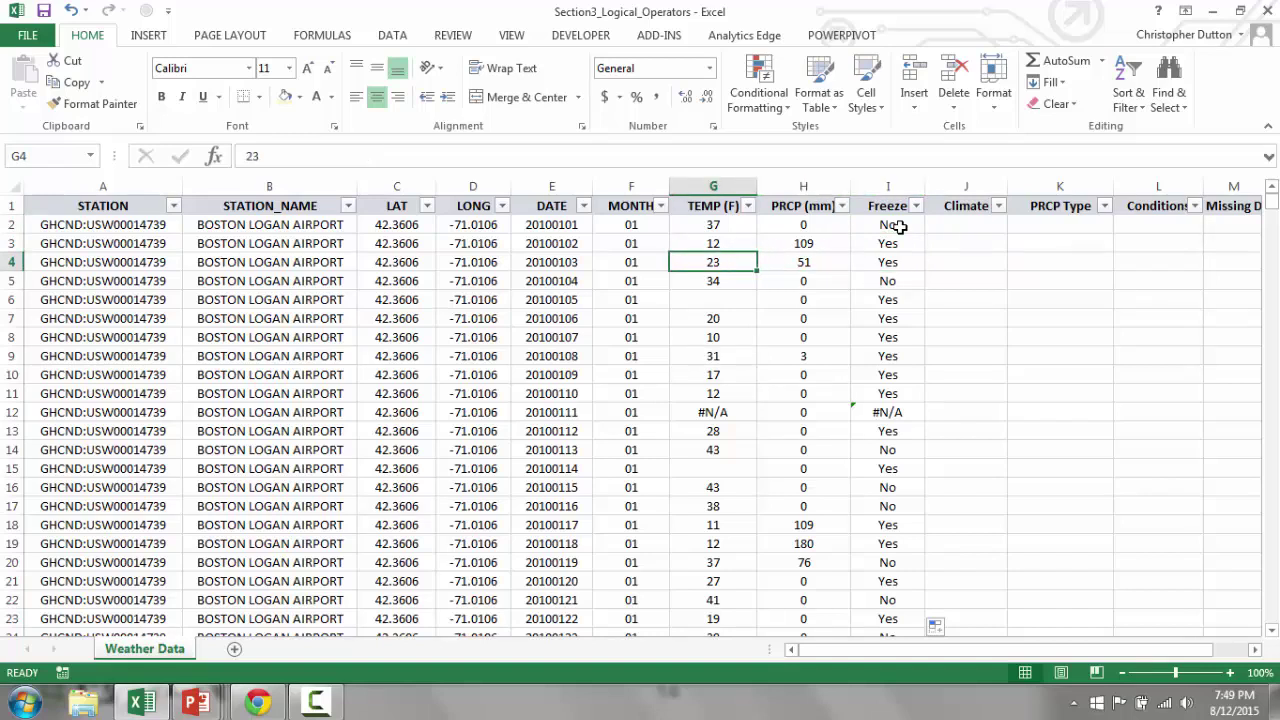
key(Right)
key(Right)
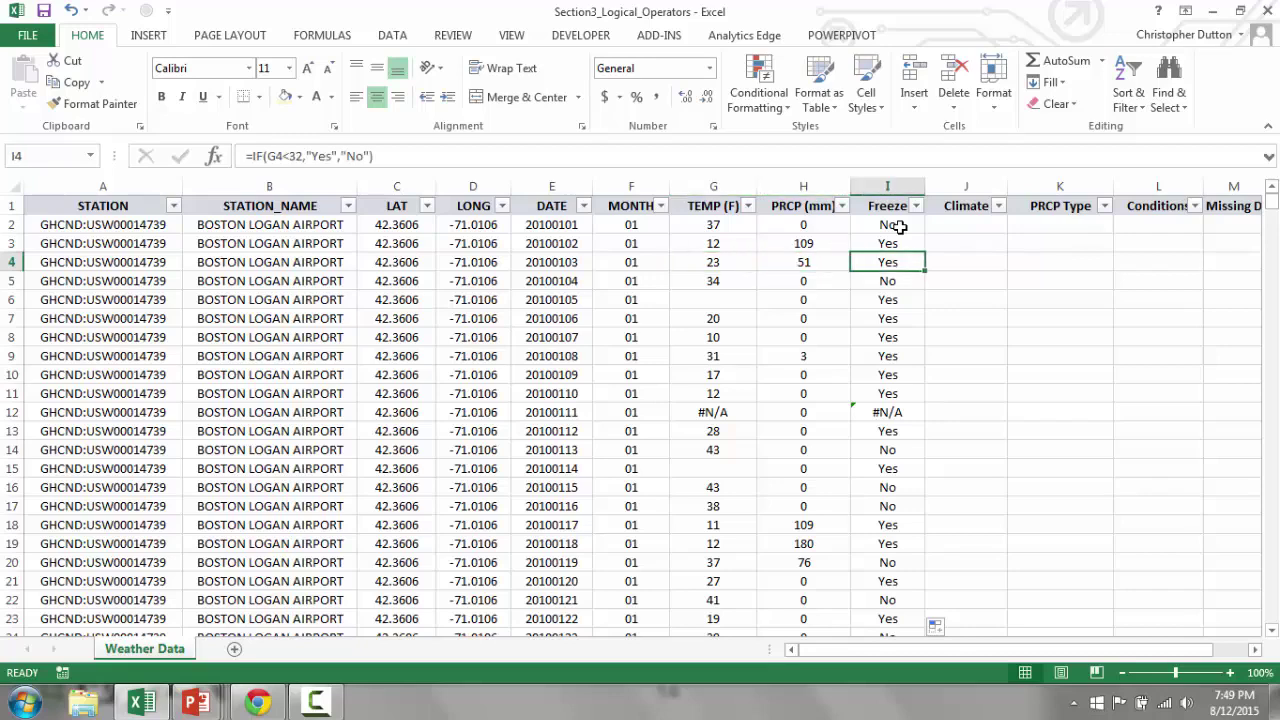
mouse_move(1273, 198)
mouse_down()
mouse_move(1273, 618)
mouse_move(1265, 200)
mouse_up()
click(1273, 630)
click(1273, 628)
click(744, 300)
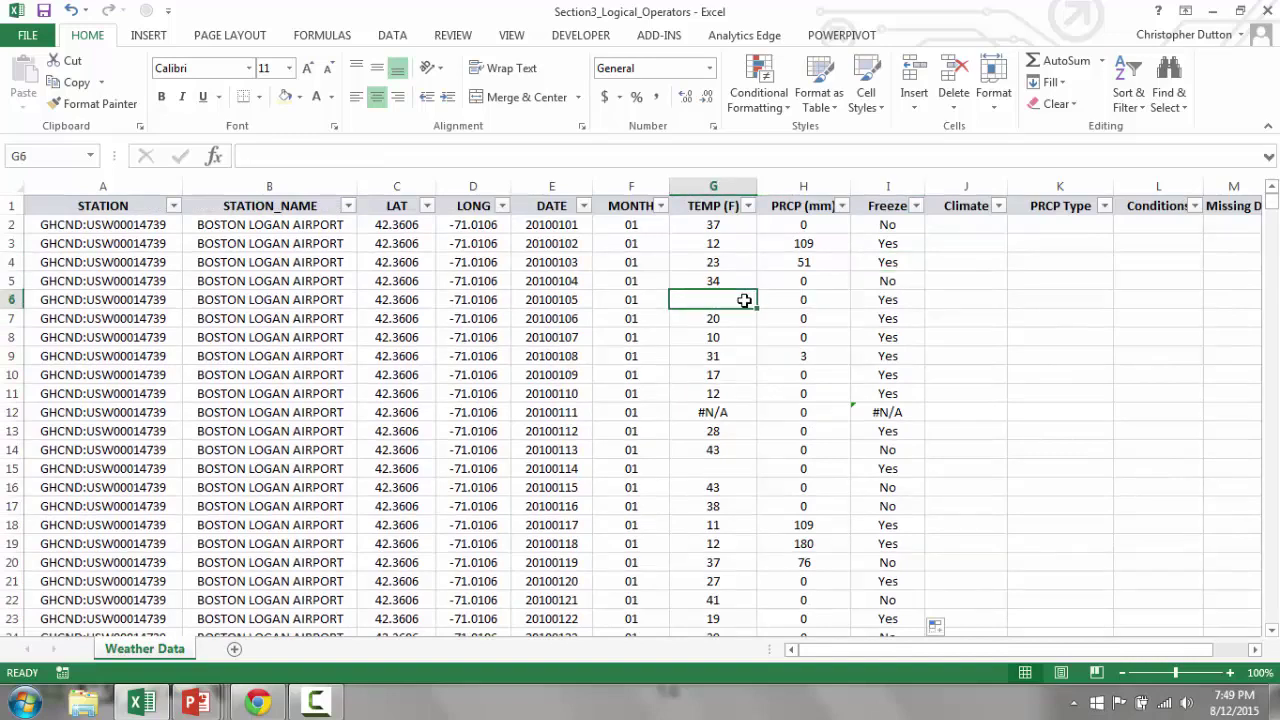
key(Down)
key(Down)
key(Down)
key(Down)
key(Down)
key(Down)
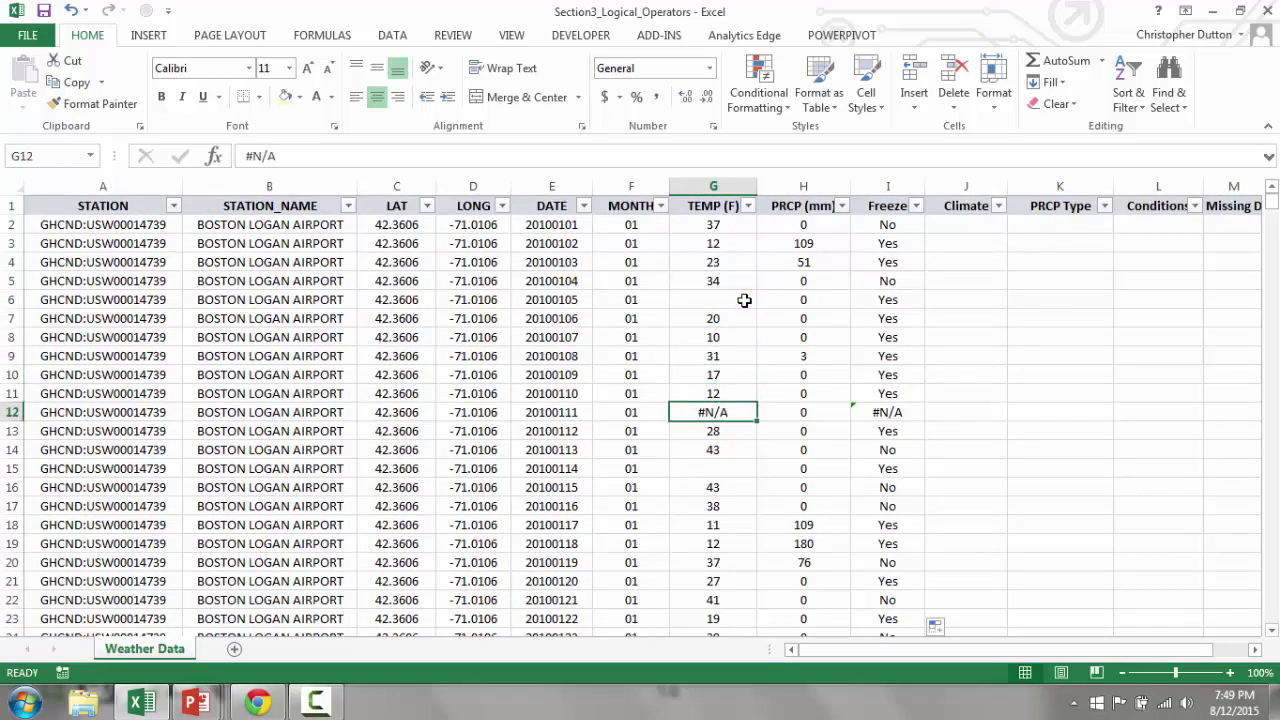
key(Up)
key(Up)
key(Up)
key(Up)
key(Up)
key(Up)
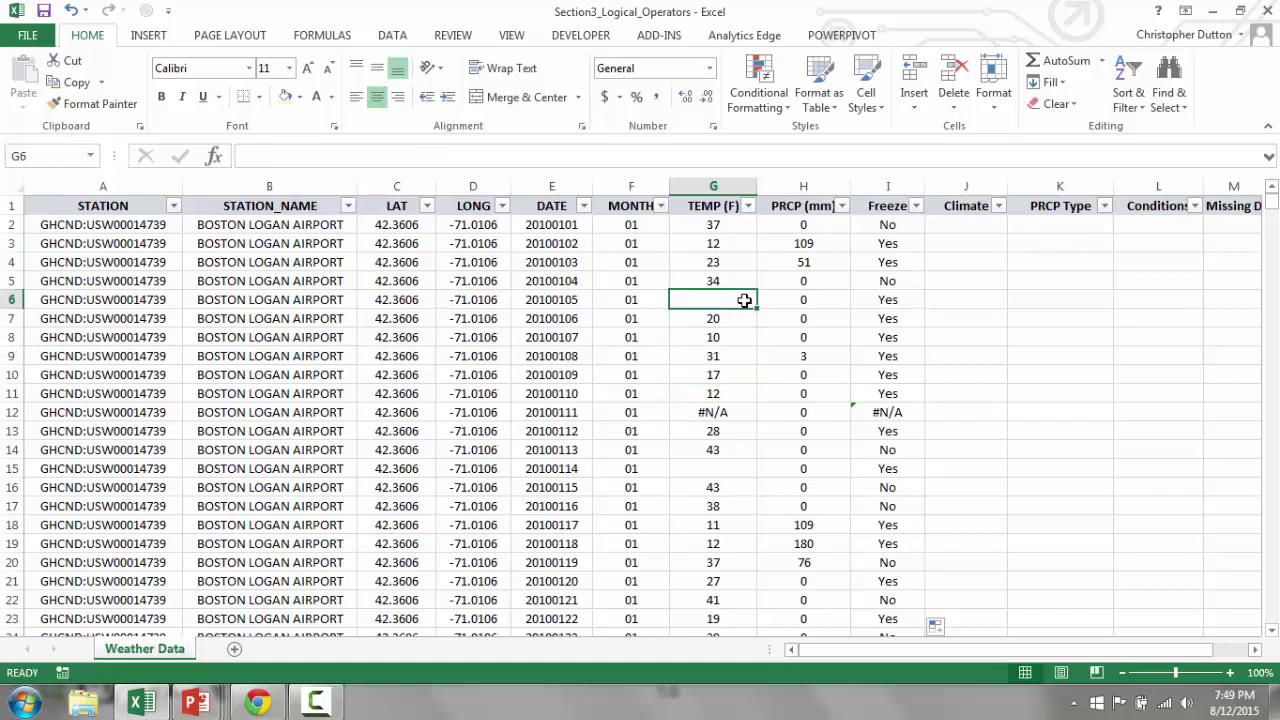
key(Up)
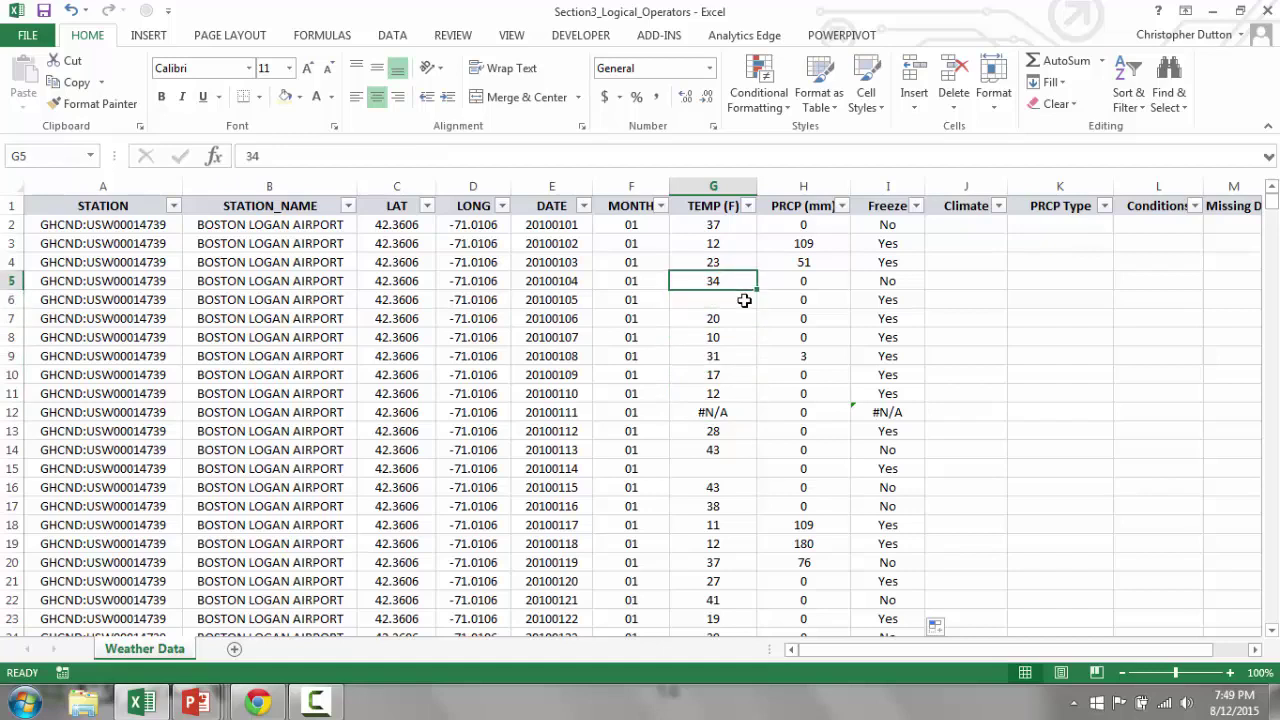
key(Up)
key(Up)
key(Up)
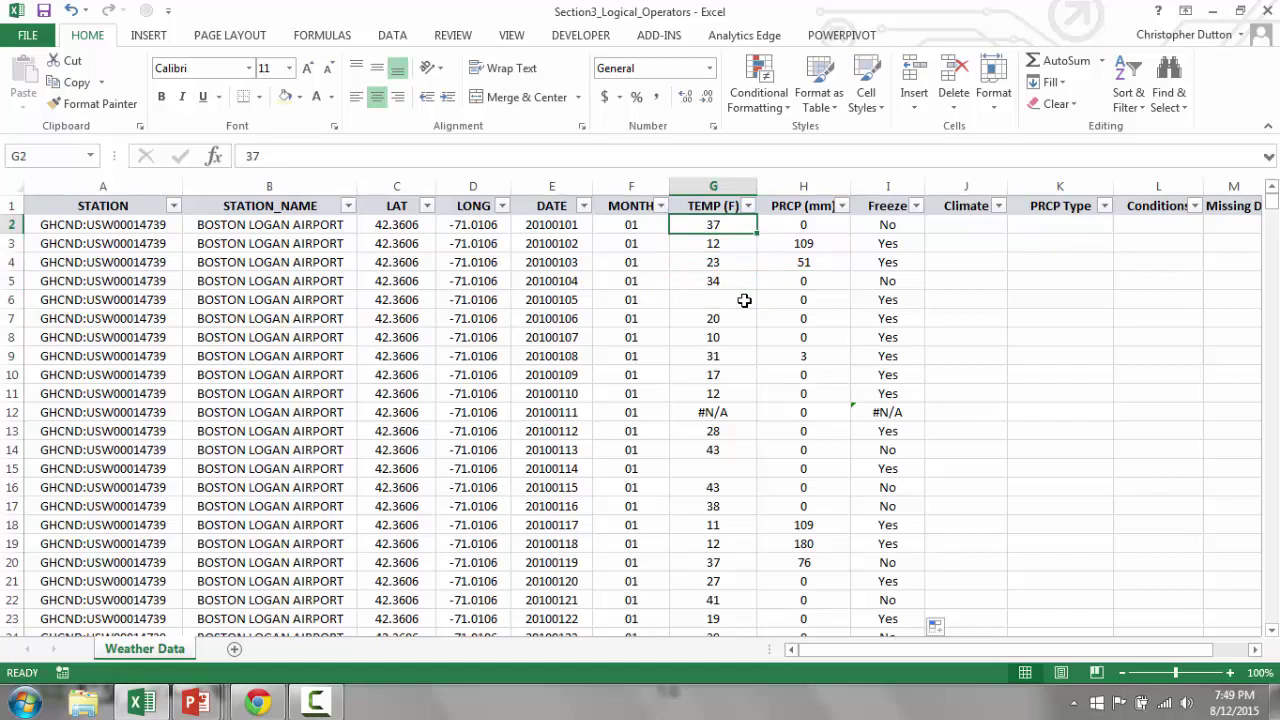
key(Right)
key(Right)
key(Left)
key(Left)
key(Down)
key(Down)
key(Right)
key(Right)
key(Right)
key(Left)
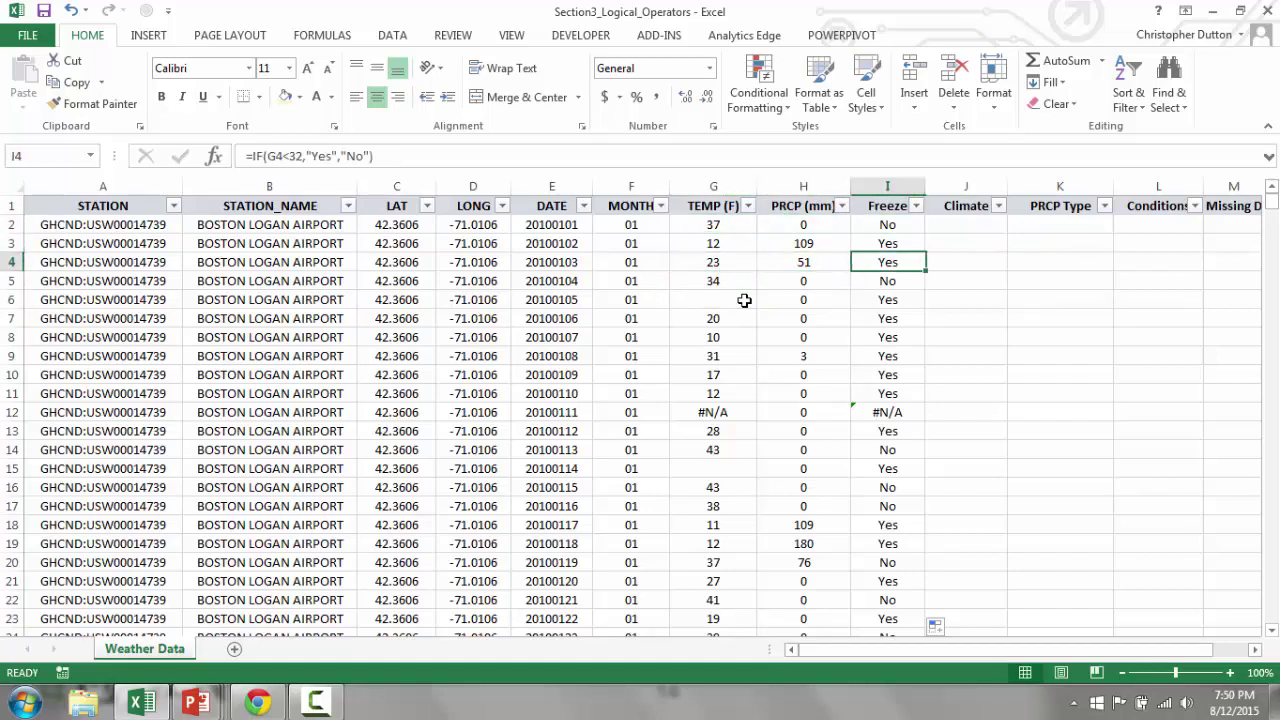
key(Left)
key(Left)
key(Down)
key(Down)
key(Down)
key(Down)
key(Down)
key(Down)
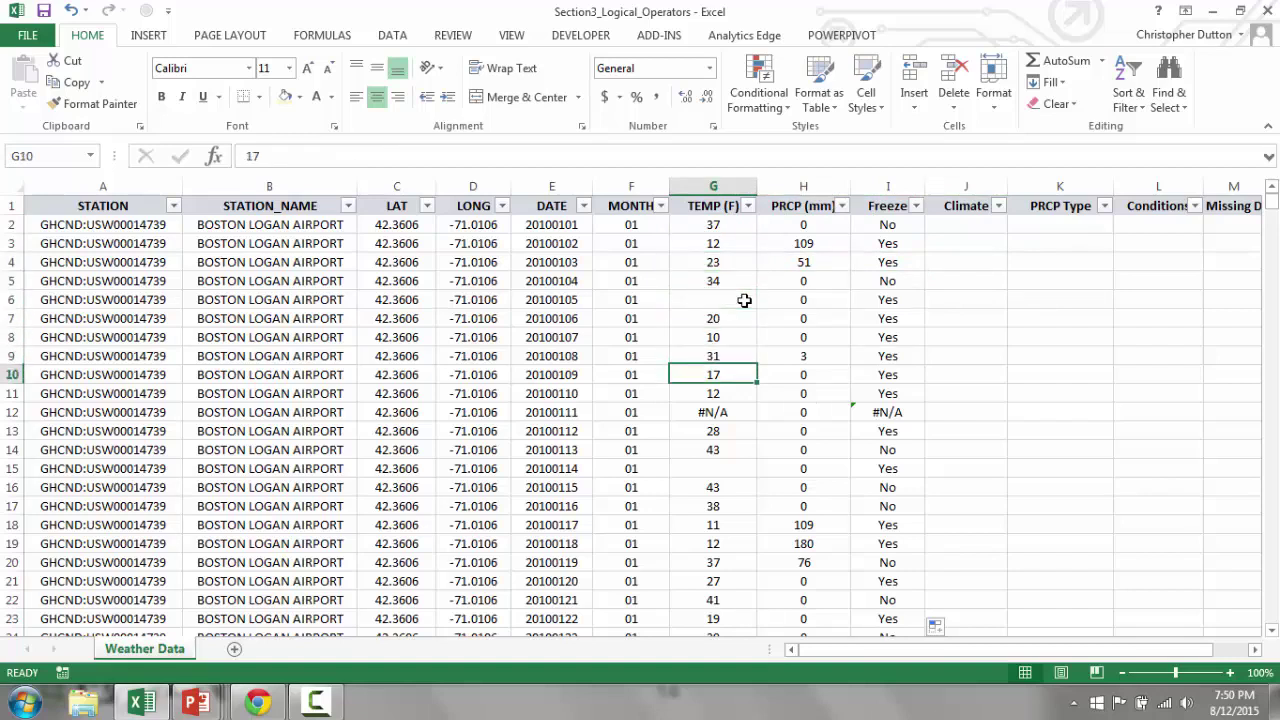
key(Right)
key(Right)
key(Up)
key(Up)
key(Up)
key(Up)
key(Up)
key(Up)
key(Up)
key(Up)
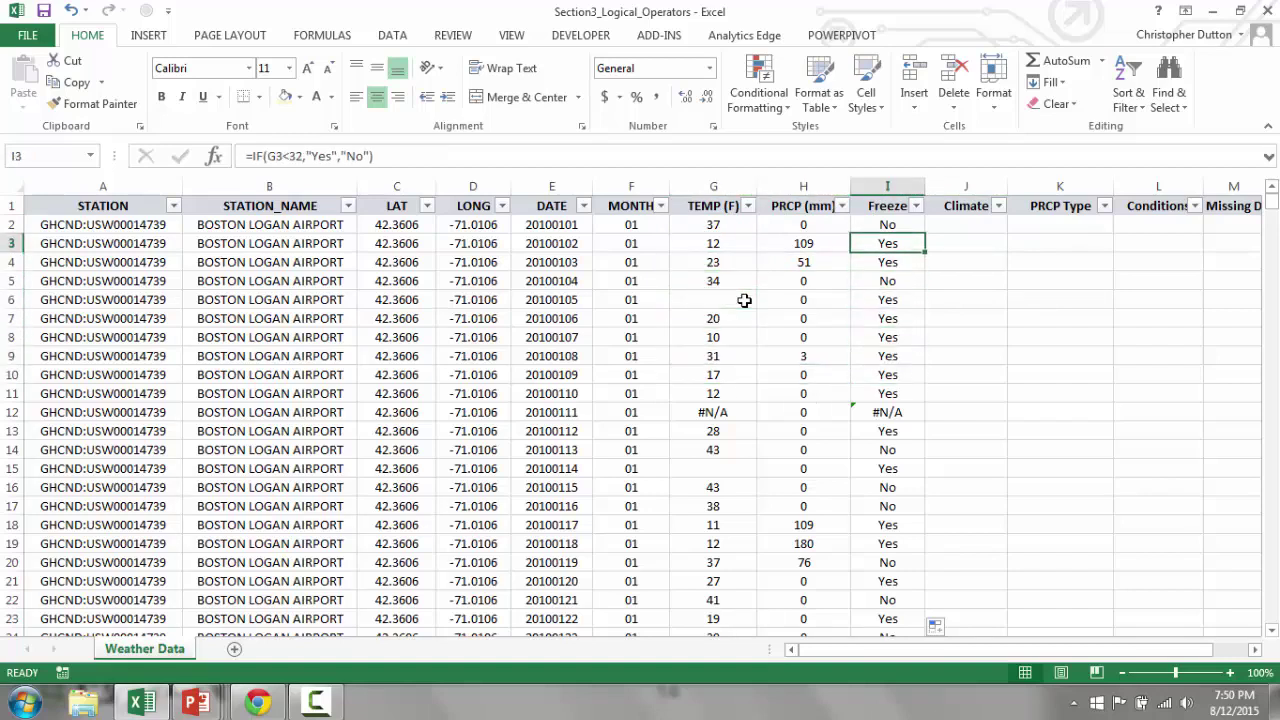